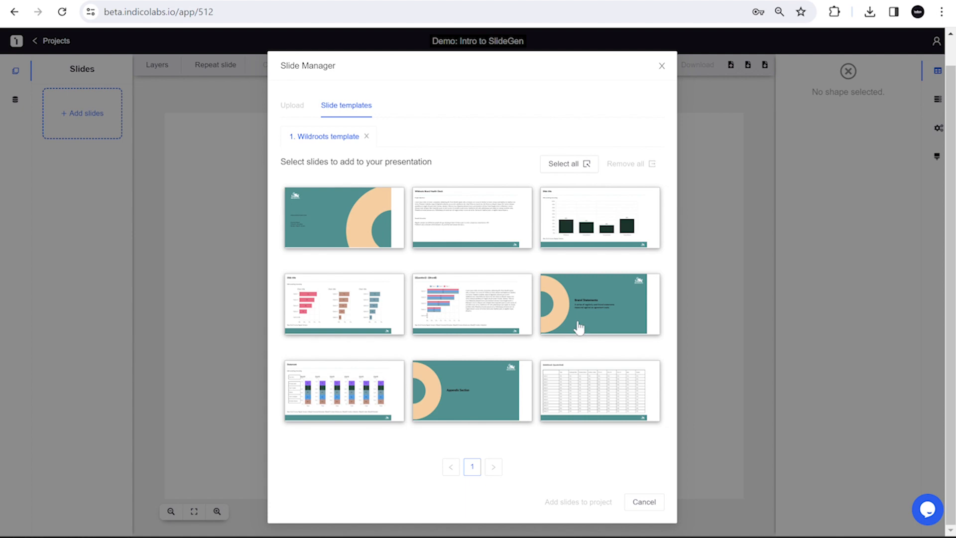
Add the single-series bar chart slide from the Wildroots template to the presentation.
{"action": "left_click", "coordinate": [605, 242]}
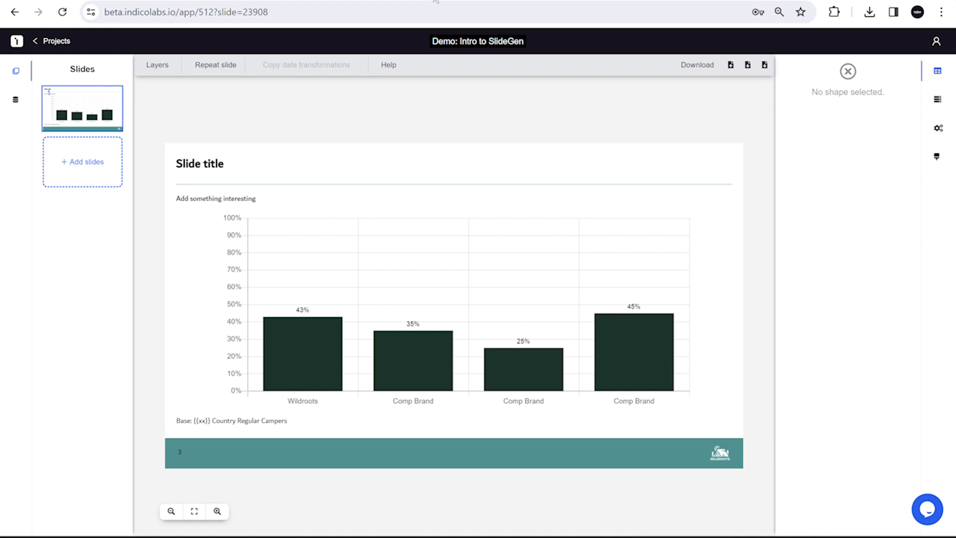
{"action": "left_click", "coordinate": [15, 101]}
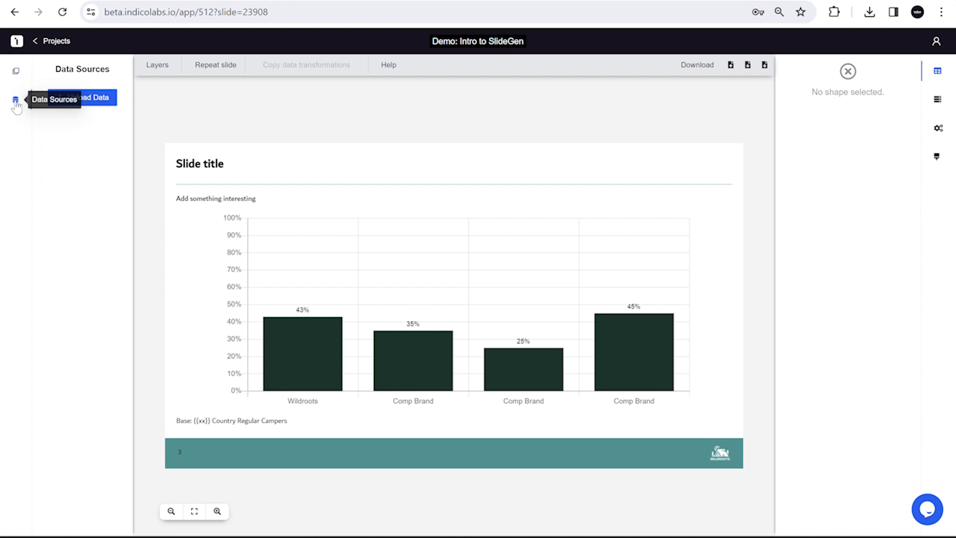
{"action": "left_click", "coordinate": [88, 97]}
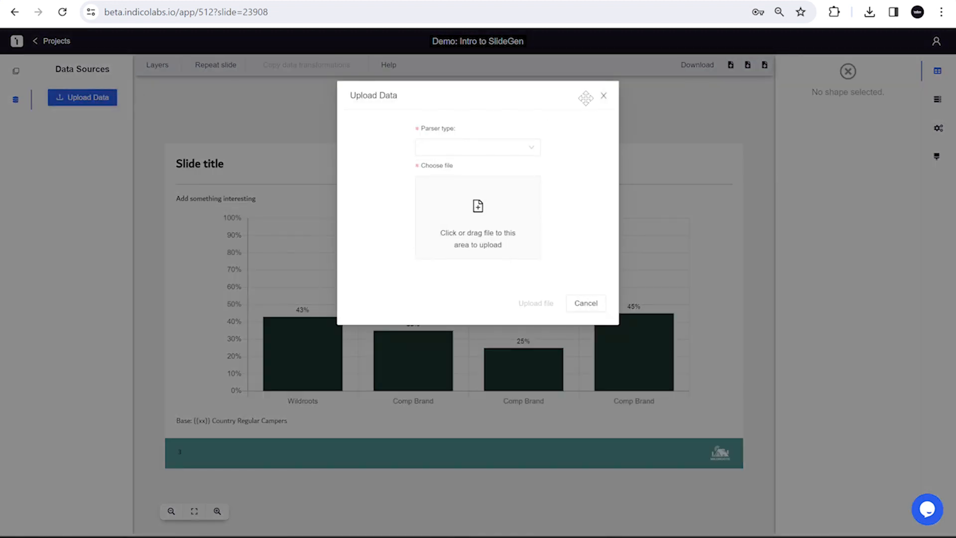
{"action": "left_click", "coordinate": [603, 96]}
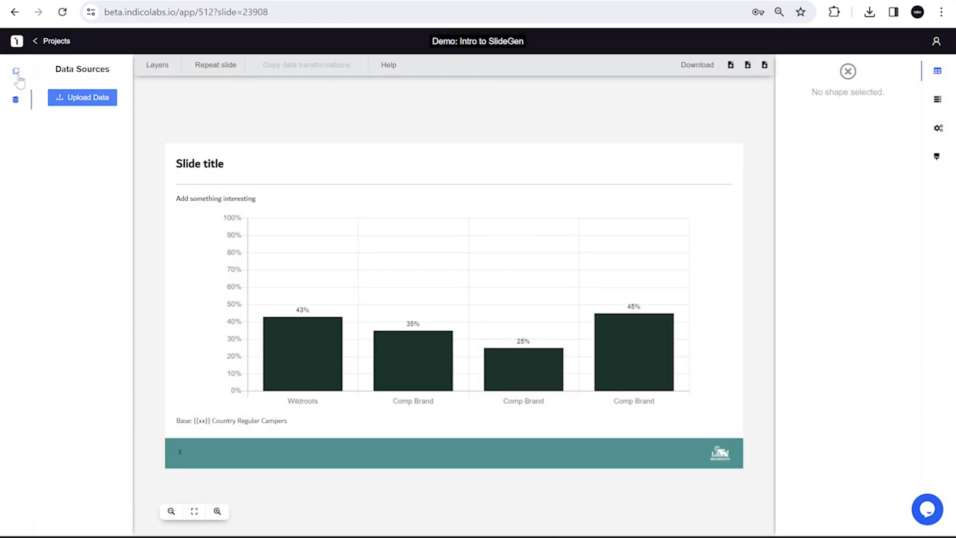
Upload the Excel file WildRoots Brand Check Q4 23 UK as a new data source for the bar chart, with a parser type chosen.
{"action": "left_click", "coordinate": [506, 331]}
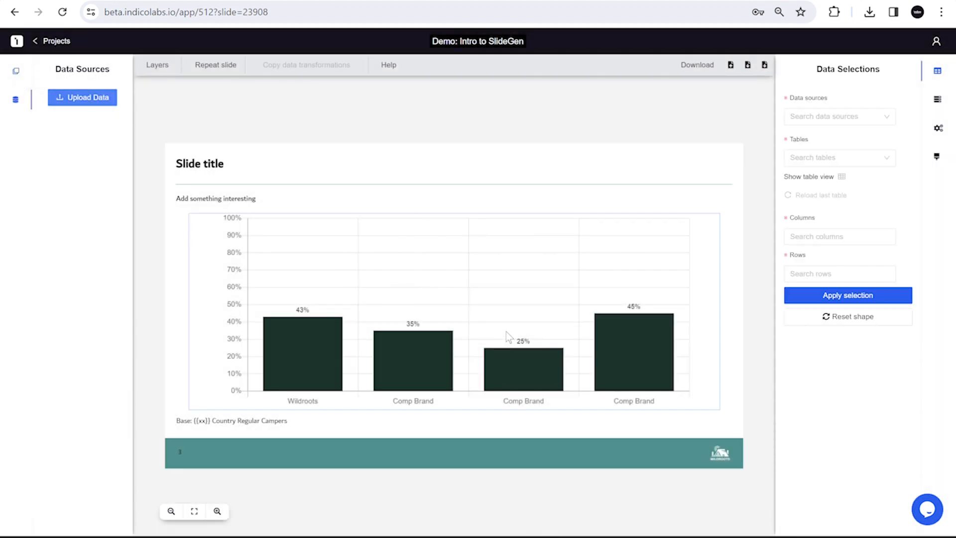
{"action": "left_click", "coordinate": [828, 119]}
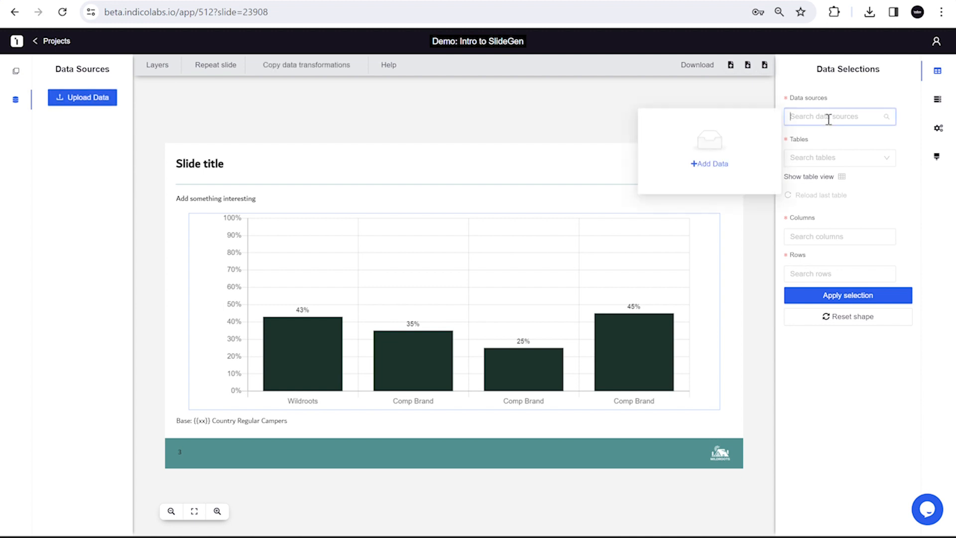
{"action": "left_click", "coordinate": [720, 169]}
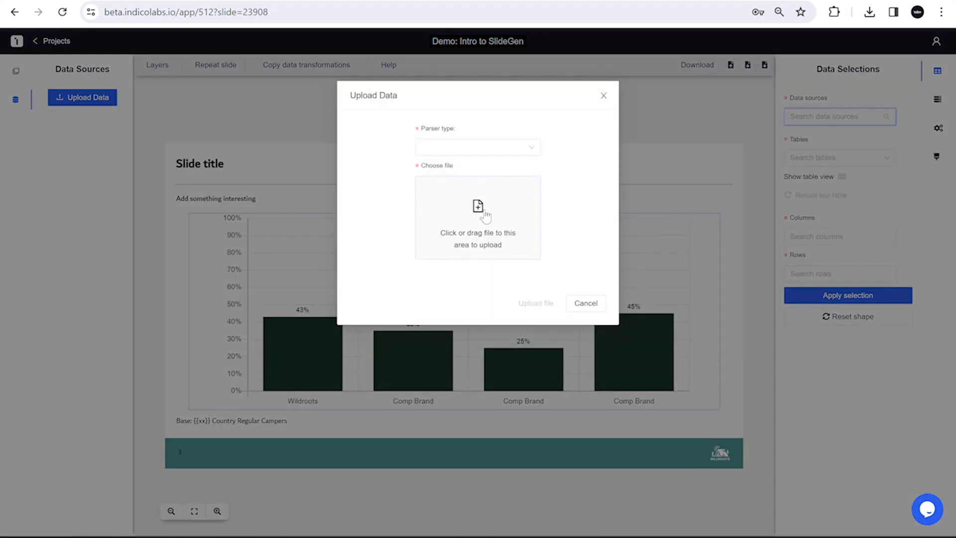
{"action": "left_click", "coordinate": [476, 147]}
{"action": "scroll", "coordinate": [467, 224], "scroll_direction": "down", "scroll_amount": 10}
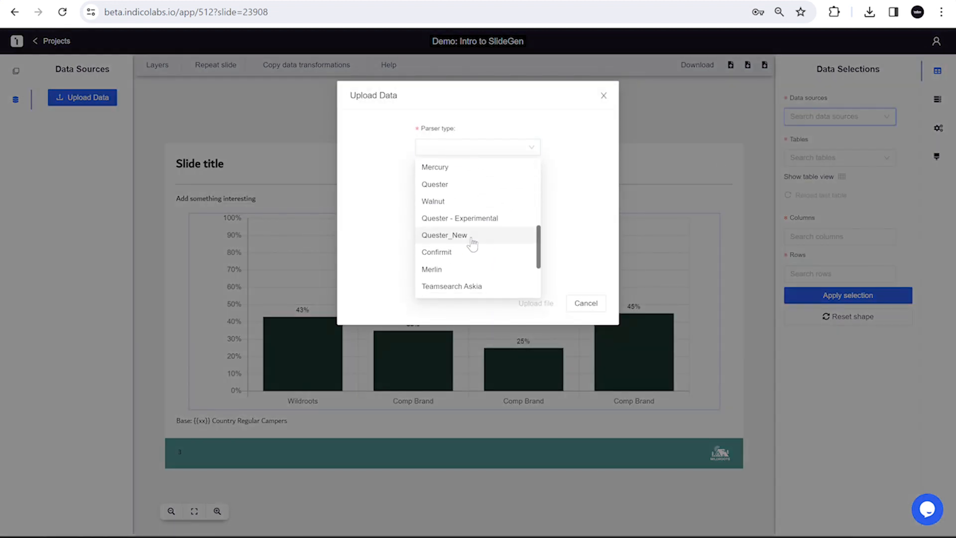
{"action": "left_click", "coordinate": [469, 242]}
{"action": "left_click", "coordinate": [472, 220]}
{"action": "left_click", "coordinate": [239, 71]}
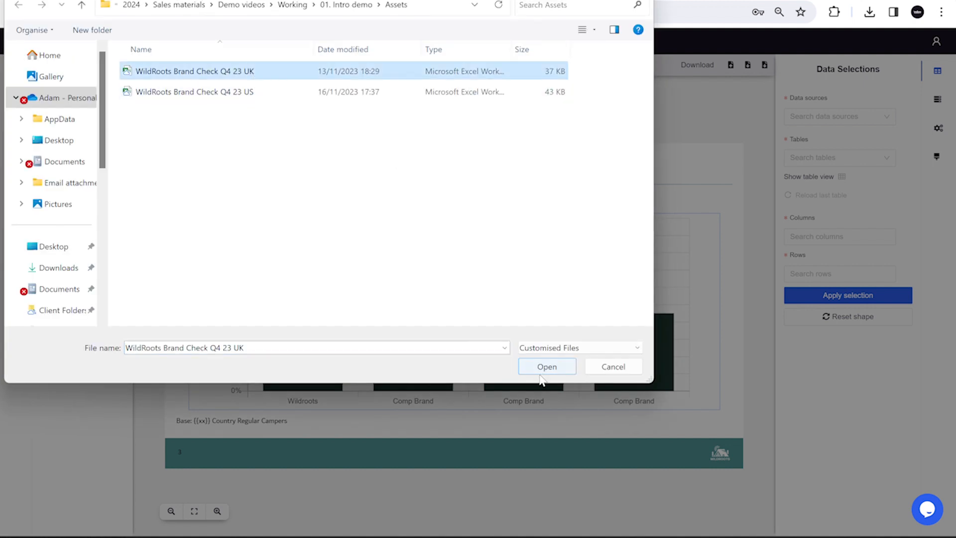
{"action": "left_click", "coordinate": [547, 366]}
{"action": "left_click", "coordinate": [549, 305]}
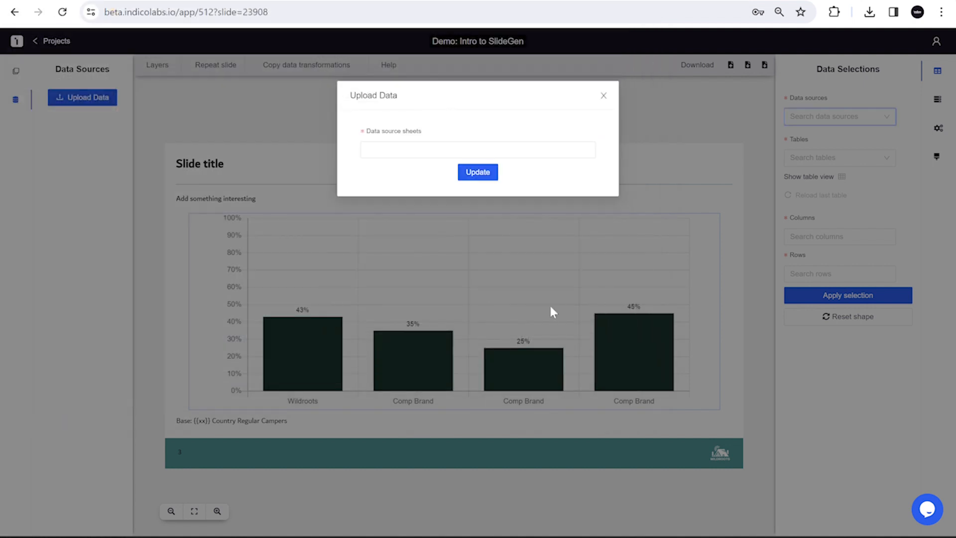
Choose Sheet1 as the data source sheet of the uploaded file and update it.
{"action": "left_click", "coordinate": [467, 150]}
{"action": "left_click", "coordinate": [452, 194]}
{"action": "left_click", "coordinate": [535, 213]}
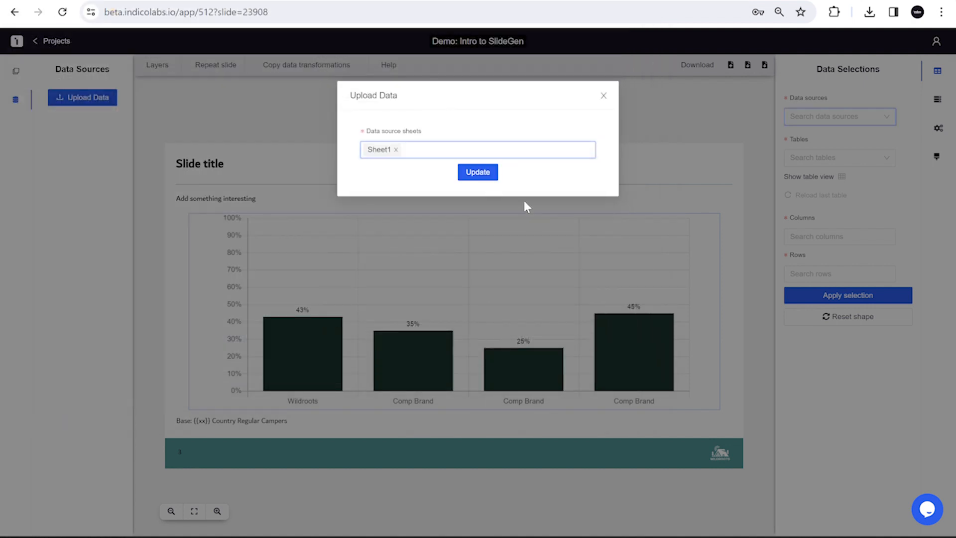
{"action": "left_click", "coordinate": [486, 171]}
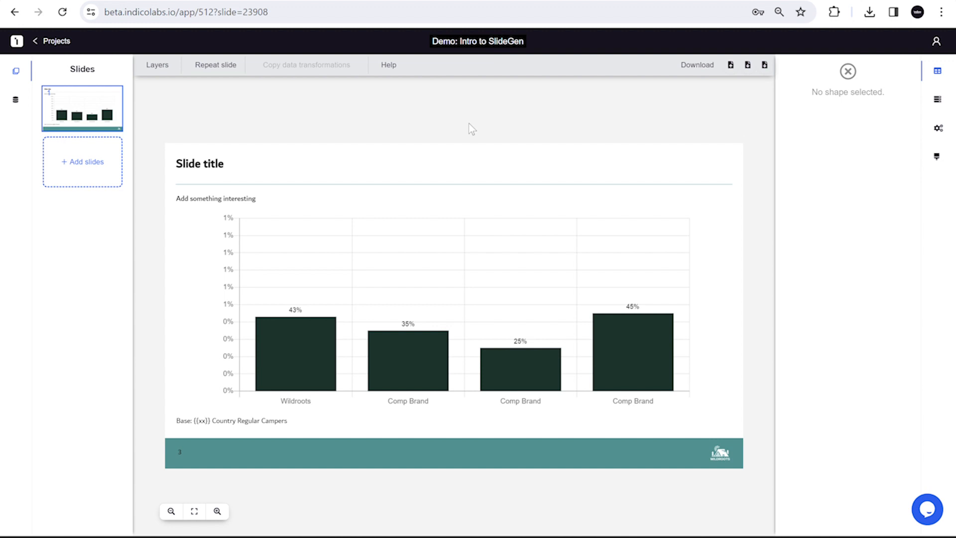
Assign the WildRoots Brand Check source and the table "Q1. Which of the following brands have you heard of?" to the bar chart.
{"action": "left_click", "coordinate": [444, 262]}
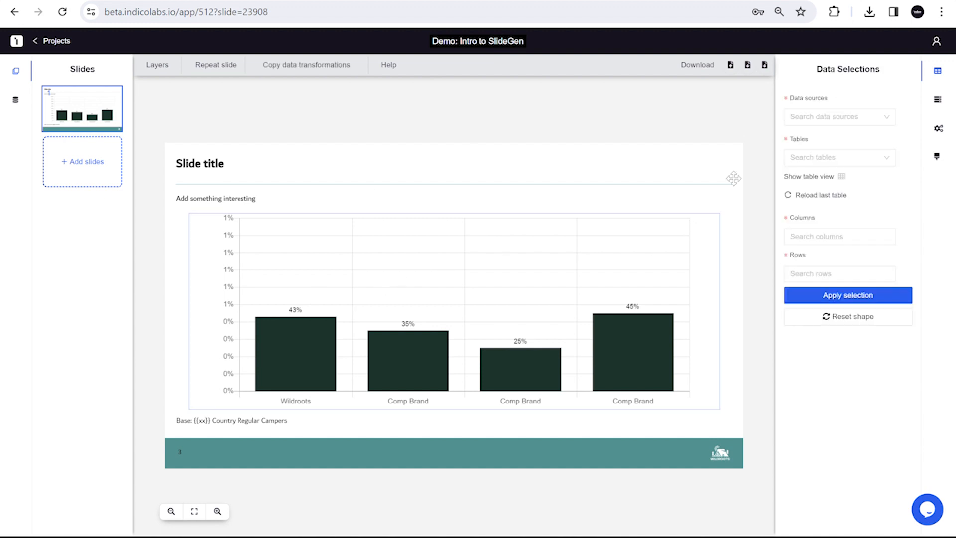
{"action": "left_click", "coordinate": [797, 112]}
{"action": "left_click", "coordinate": [758, 114]}
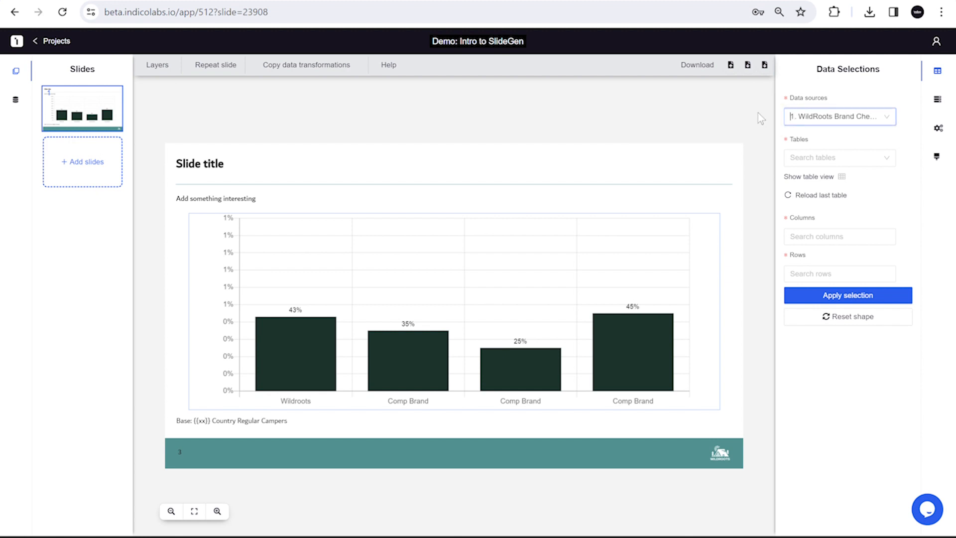
{"action": "left_click", "coordinate": [807, 159]}
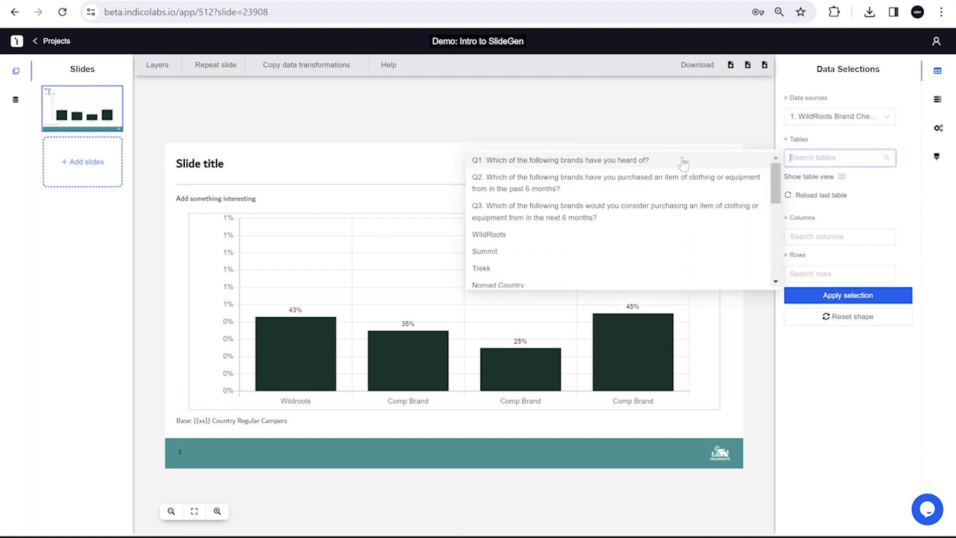
{"action": "left_click", "coordinate": [684, 161]}
Exclude the Filter Frequency Row in the Q1 table view and fill the chart with the Total column for all rows.
{"action": "left_click", "coordinate": [842, 176]}
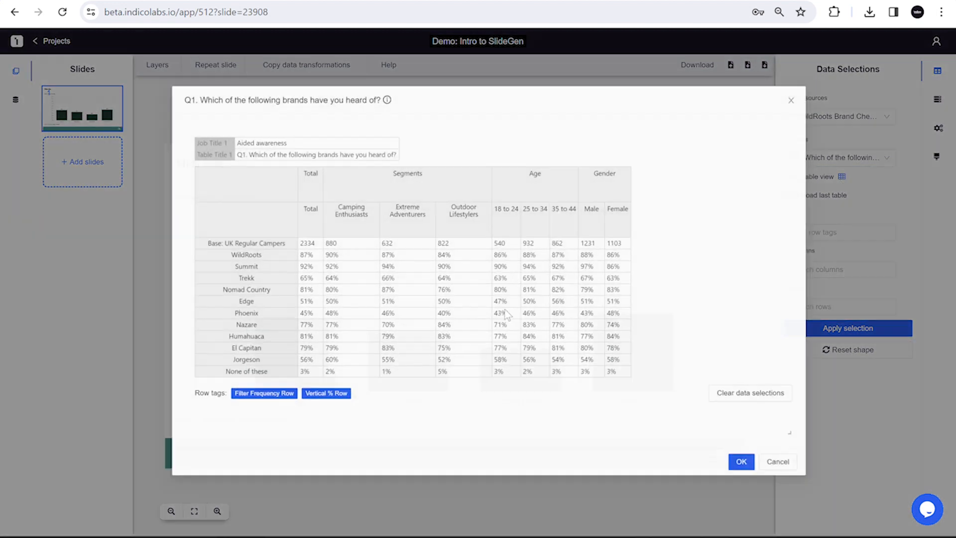
{"action": "left_click", "coordinate": [238, 395]}
{"action": "left_click", "coordinate": [287, 242]}
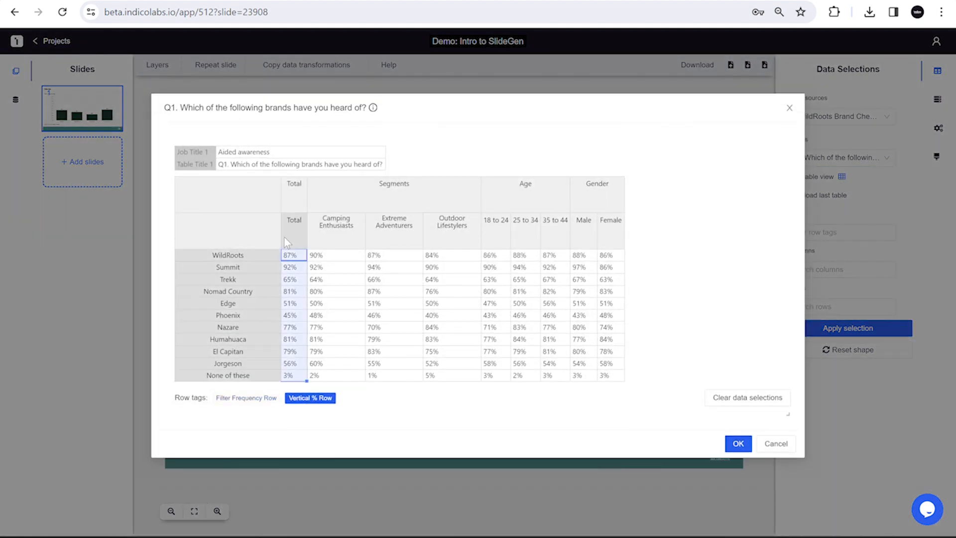
{"action": "left_click_drag", "start_coordinate": [350, 232], "coordinate": [371, 246]}
{"action": "left_click", "coordinate": [298, 231]}
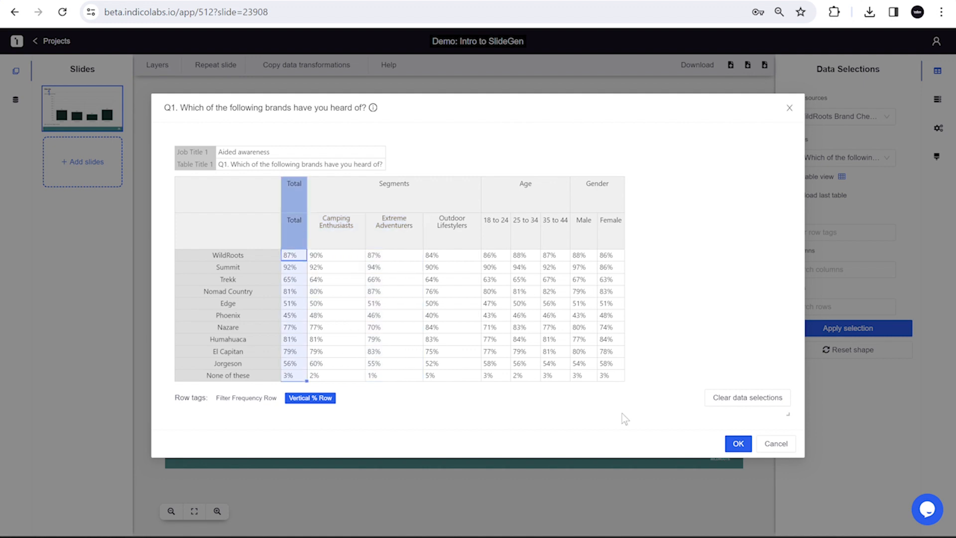
{"action": "left_click", "coordinate": [733, 442]}
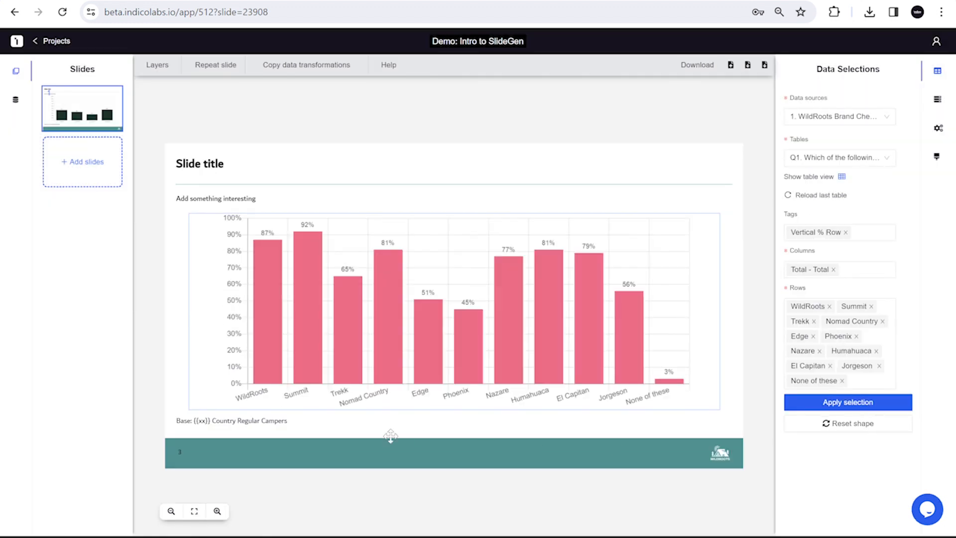
Link the {{xx}} placeholder in the base note to the Total base cell for UK Regular Campers in the last-used table.
{"action": "left_click", "coordinate": [198, 423]}
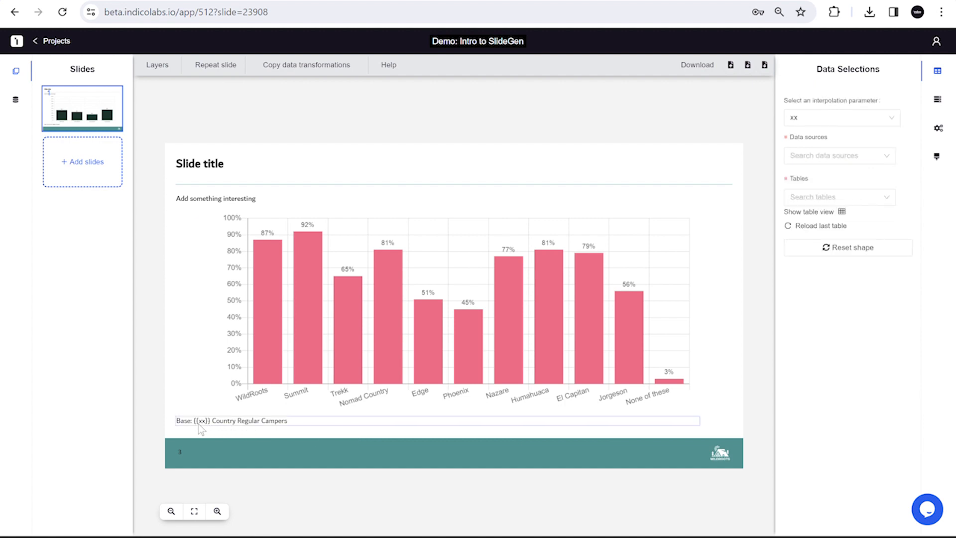
{"action": "left_click", "coordinate": [816, 227]}
{"action": "left_click", "coordinate": [841, 211]}
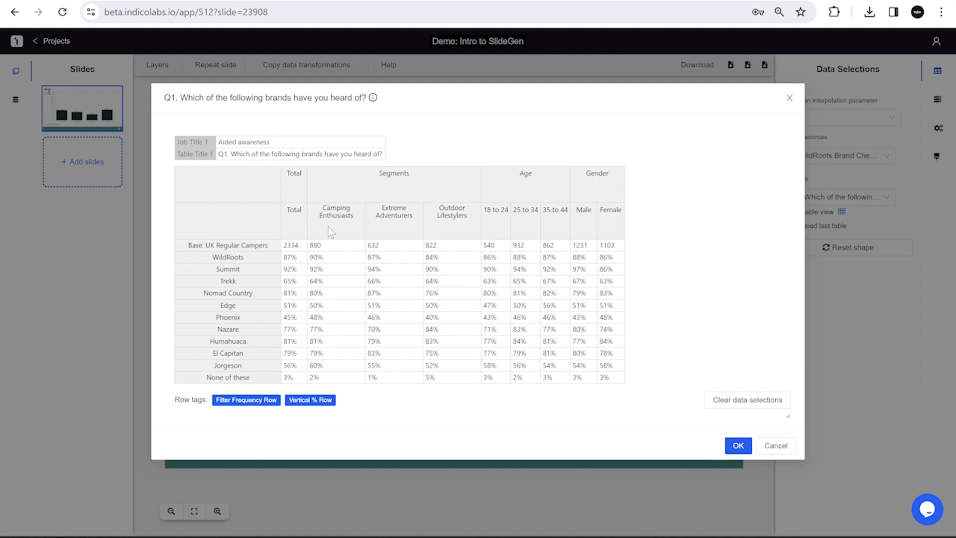
{"action": "left_click", "coordinate": [291, 245]}
{"action": "left_click", "coordinate": [738, 445]}
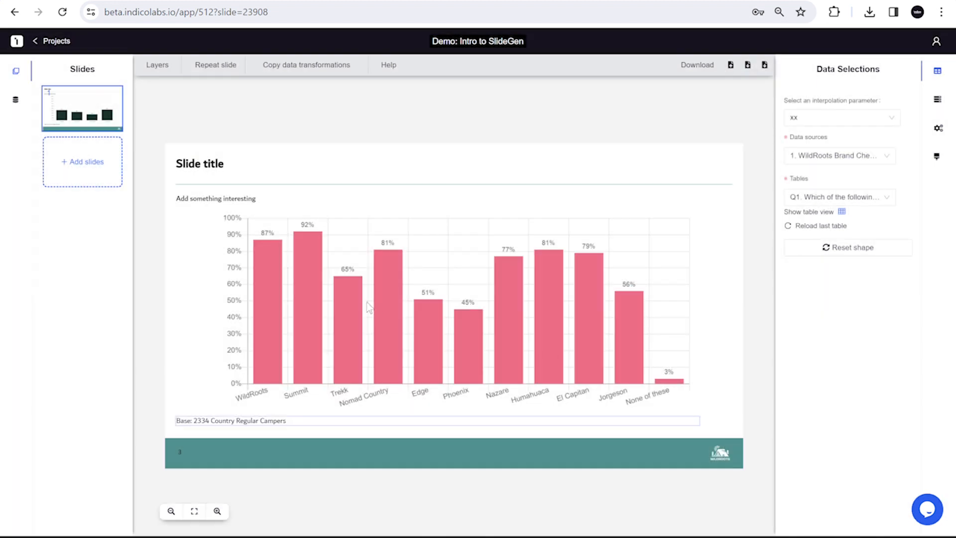
Turn the slide title text into an interpolation placeholder reading {{Slide title}}.
{"action": "double_click", "coordinate": [206, 166]}
{"action": "left_click", "coordinate": [215, 164]}
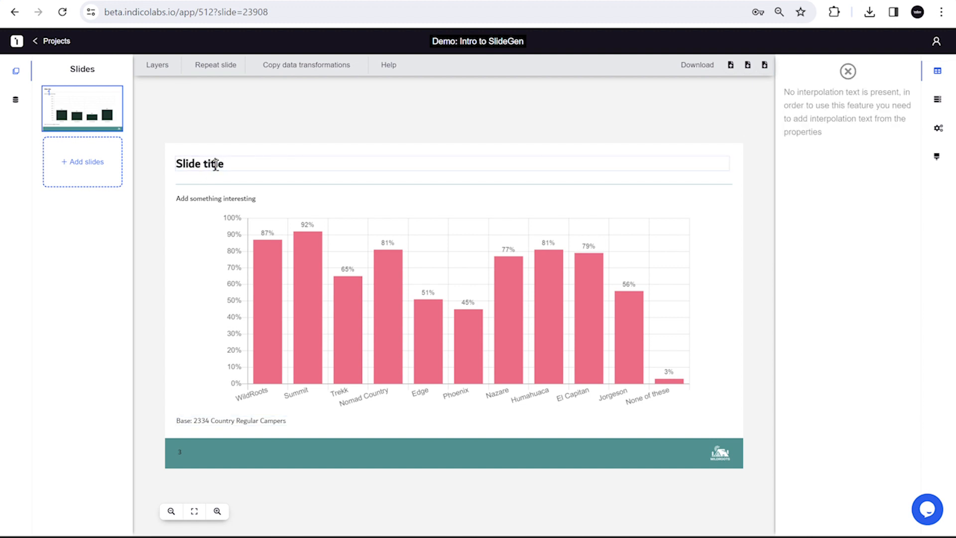
{"action": "key", "text": "Right"}
{"action": "key", "text": "Right"}
{"action": "type", "text": "}}"}
{"action": "key", "text": "Home"}
{"action": "type", "text": "{{"}
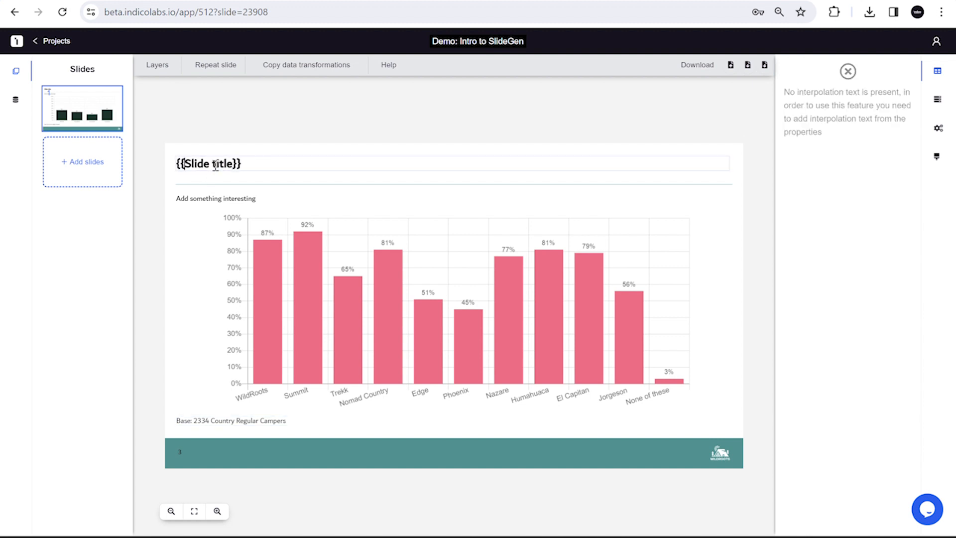
{"action": "left_click", "coordinate": [170, 201]}
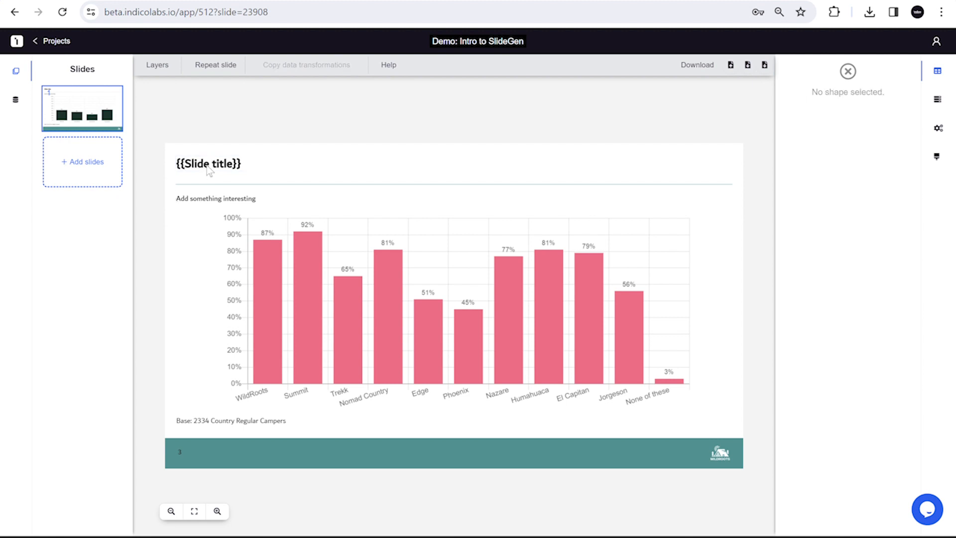
Link the {{Slide title}} placeholder to the Table Title 1 cell of the last-used Q1 table.
{"action": "left_click", "coordinate": [208, 168]}
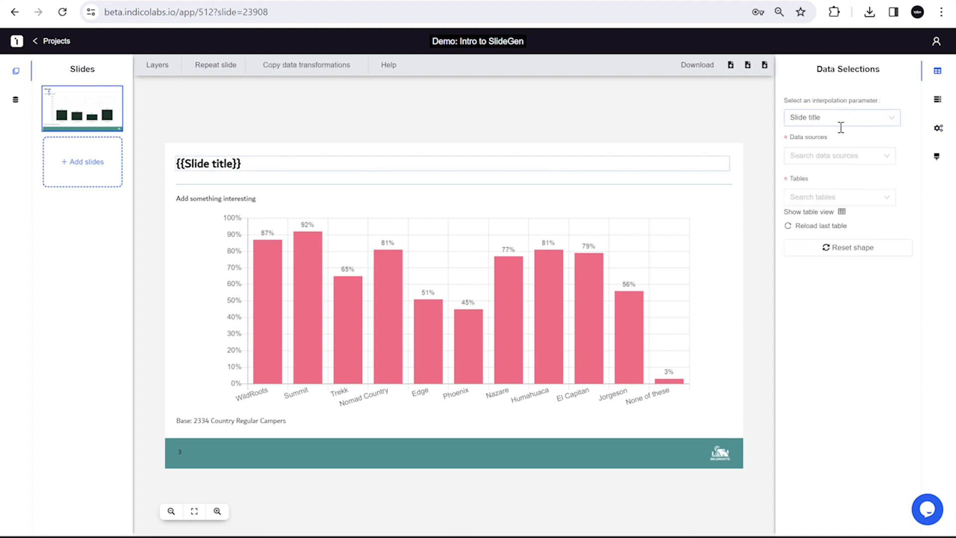
{"action": "left_click", "coordinate": [807, 225]}
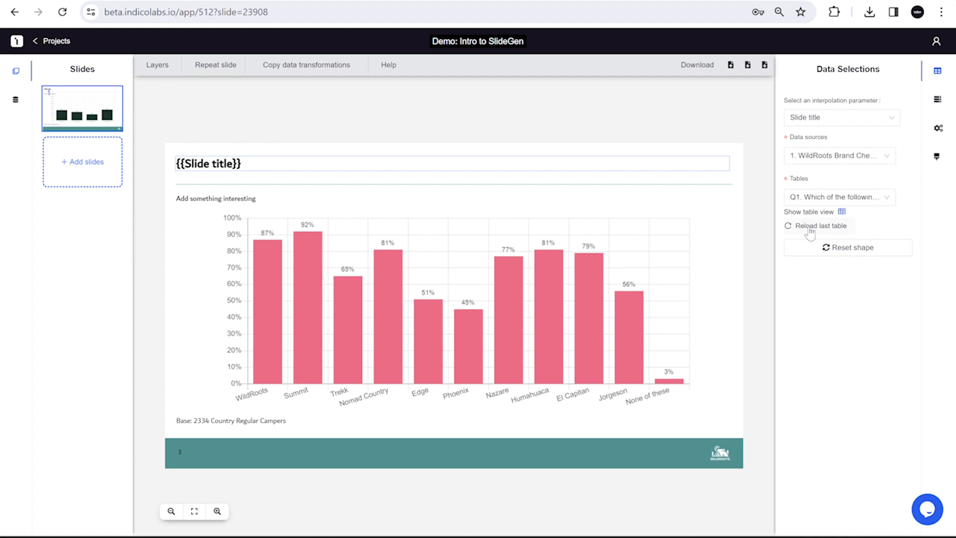
{"action": "left_click", "coordinate": [842, 212]}
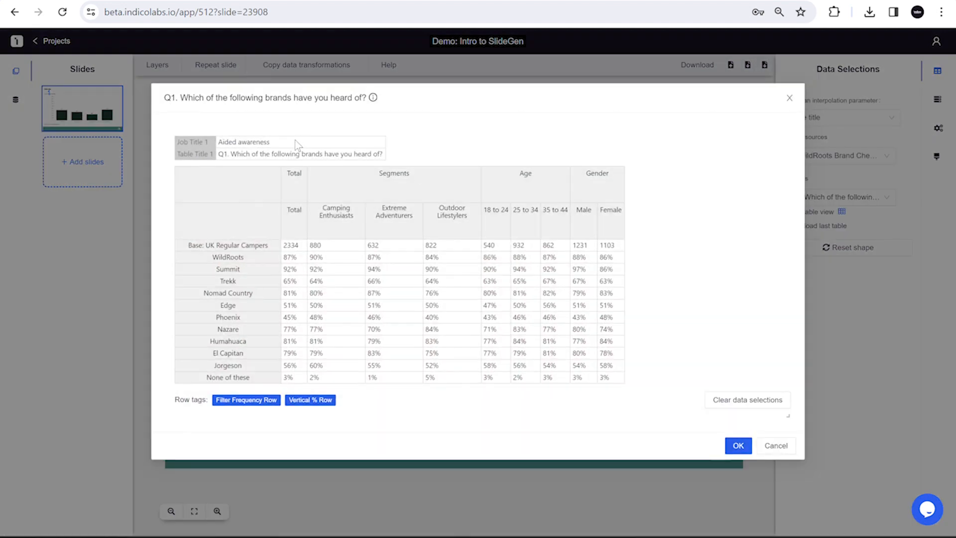
{"action": "left_click", "coordinate": [287, 157]}
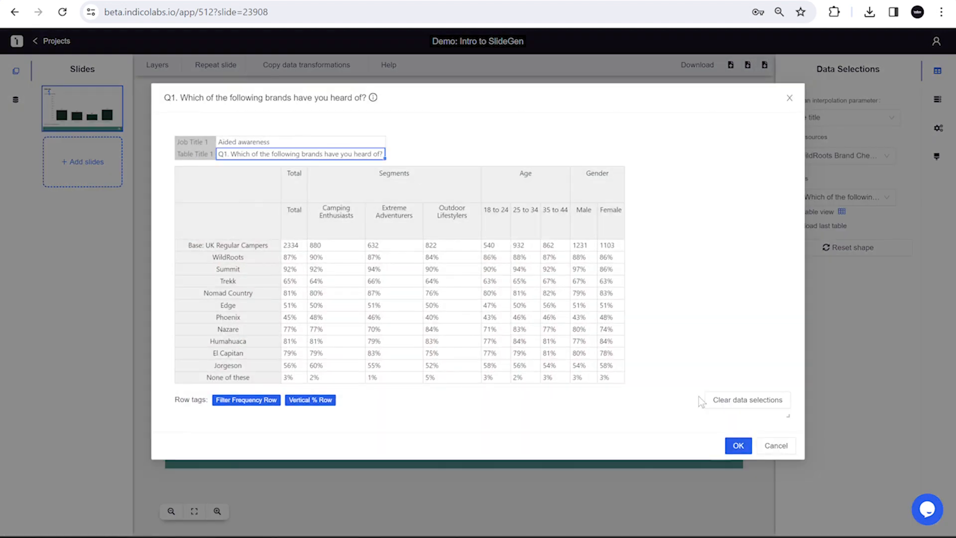
{"action": "left_click", "coordinate": [738, 446]}
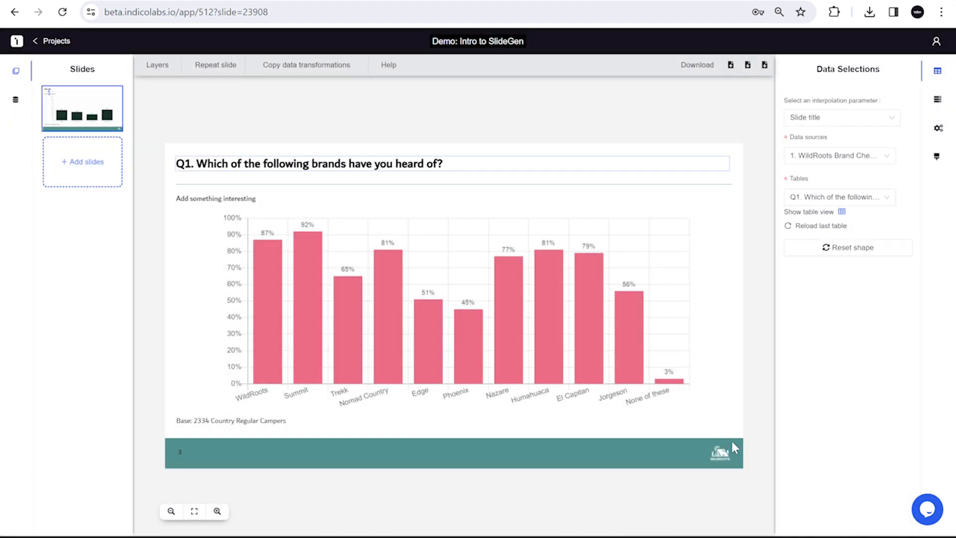
Add a Sort by data transformation to the bar chart, ordering by the Total - Total column in descending order.
{"action": "left_click", "coordinate": [429, 316]}
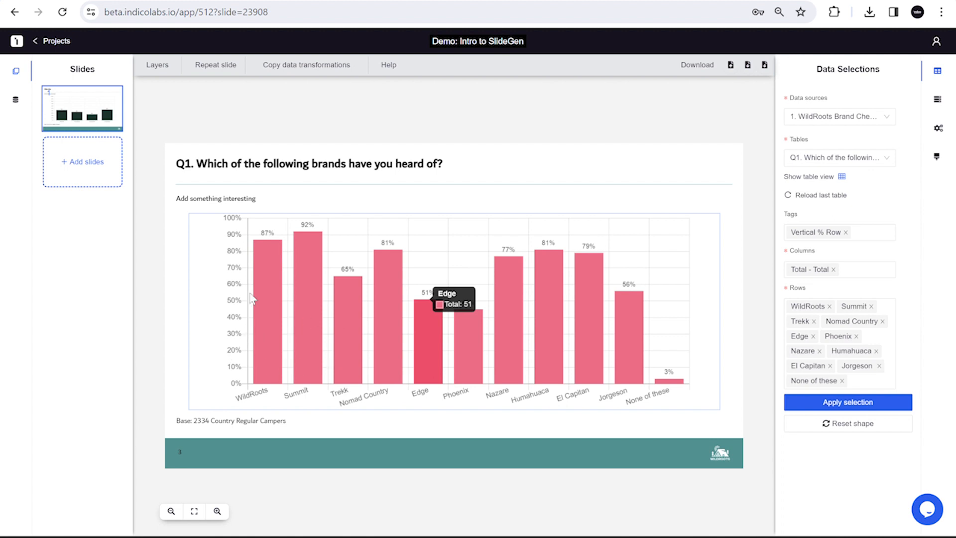
{"action": "left_click", "coordinate": [937, 101]}
{"action": "left_click", "coordinate": [821, 97]}
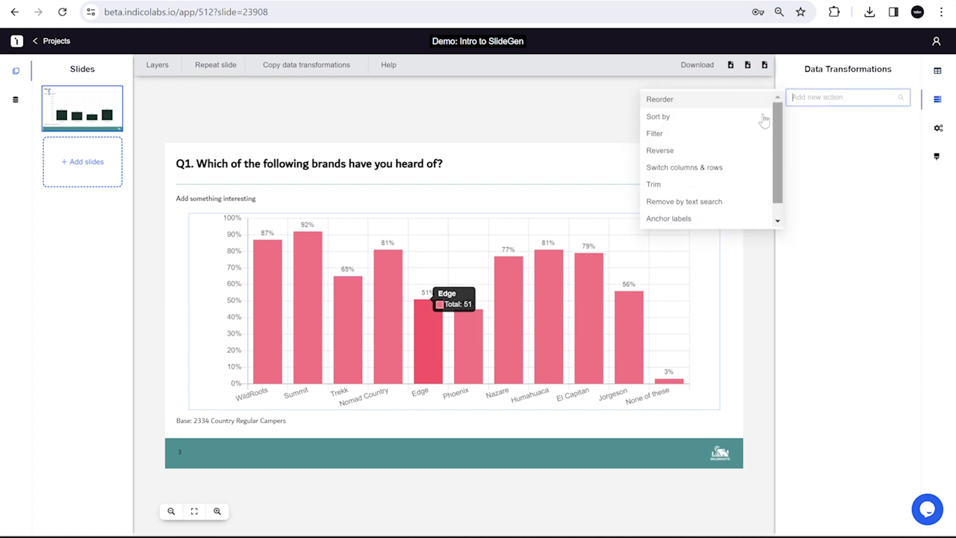
{"action": "left_click", "coordinate": [725, 118]}
{"action": "left_click", "coordinate": [478, 178]}
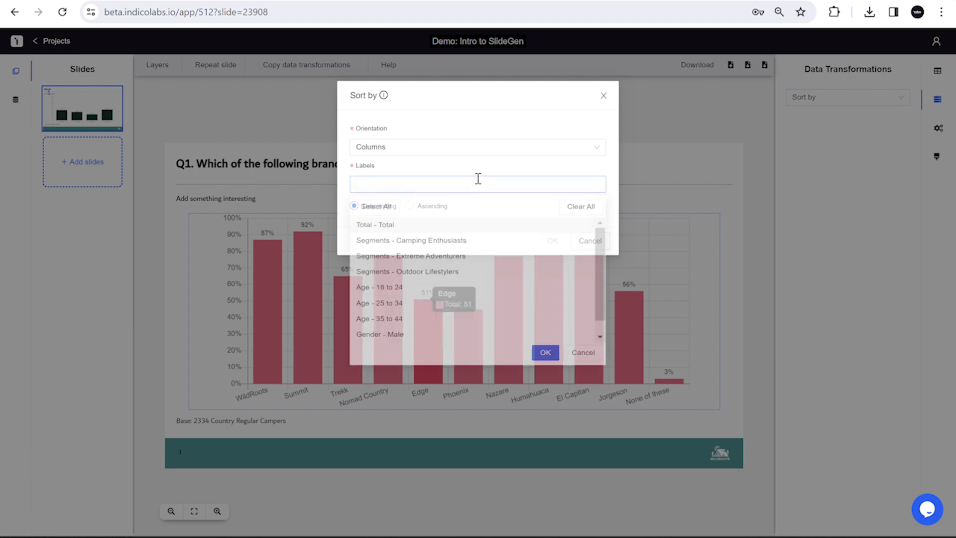
{"action": "left_click", "coordinate": [457, 225]}
{"action": "left_click", "coordinate": [511, 167]}
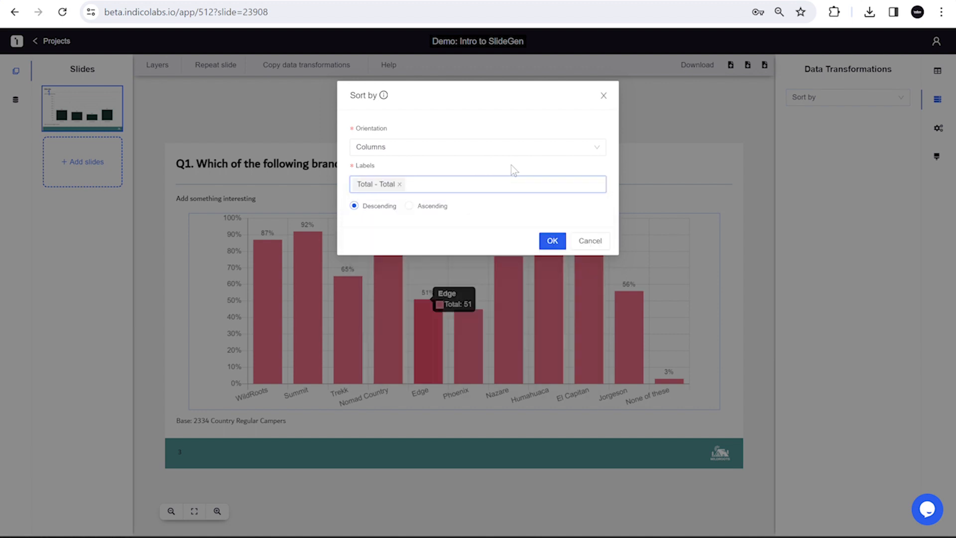
{"action": "left_click", "coordinate": [552, 241]}
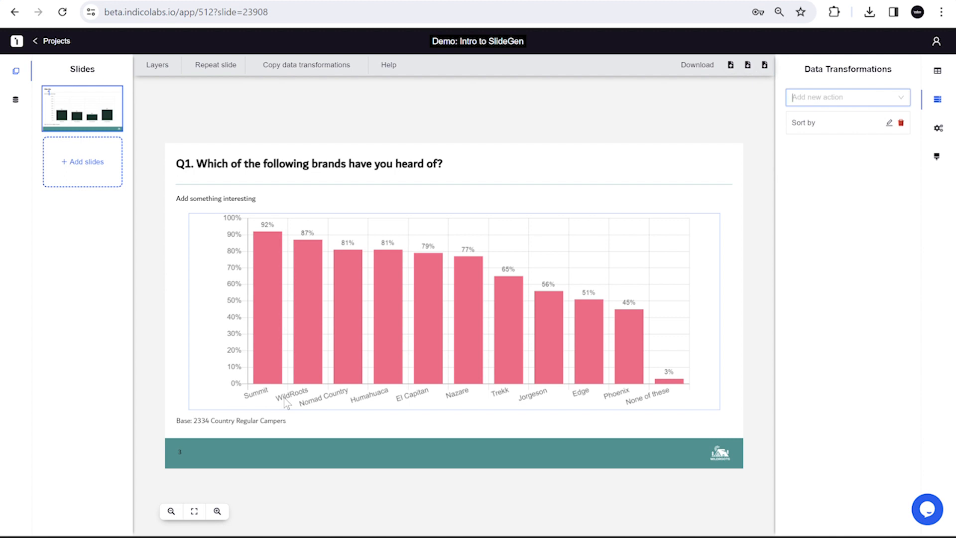
Add an Anchor labels data transformation to the bar chart that fixes the WildRoots row at the start.
{"action": "left_click", "coordinate": [817, 98]}
{"action": "left_click", "coordinate": [706, 216]}
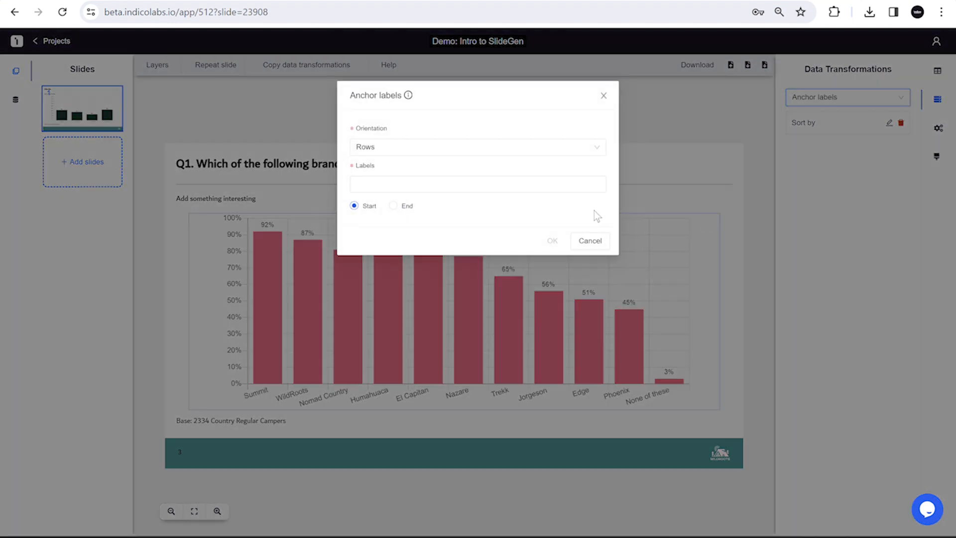
{"action": "left_click", "coordinate": [405, 183]}
{"action": "left_click", "coordinate": [397, 245]}
{"action": "left_click", "coordinate": [420, 171]}
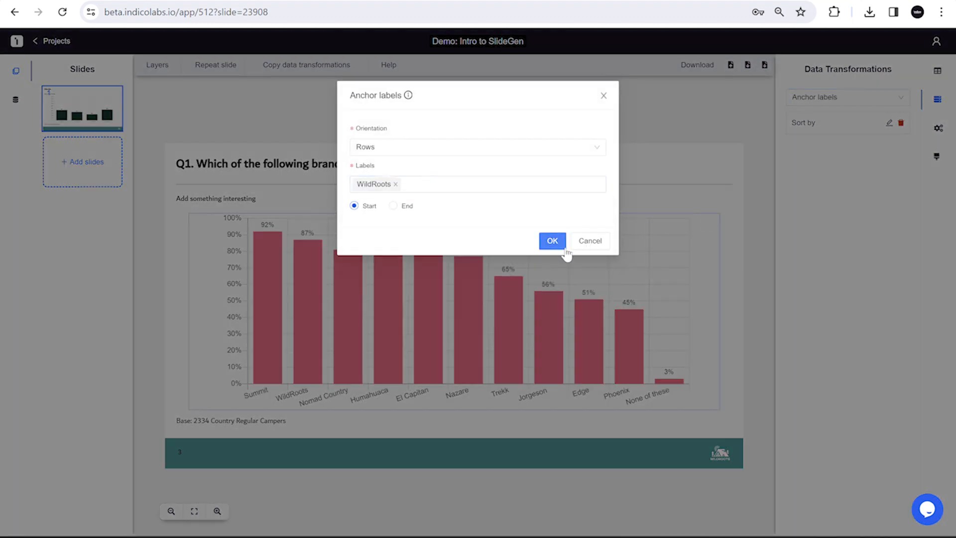
{"action": "left_click", "coordinate": [563, 247]}
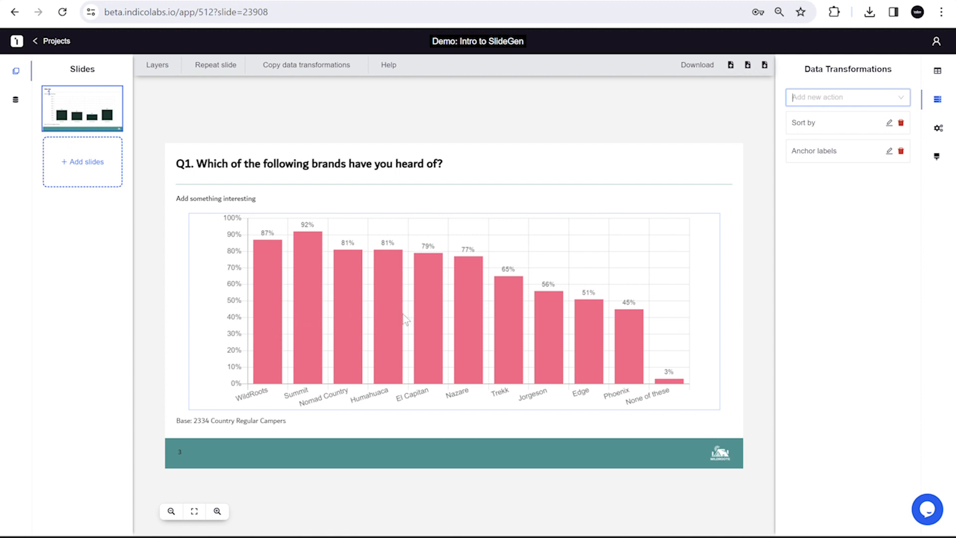
Add a Trim data transformation to the bar chart that keeps the first 6 rows.
{"action": "left_click", "coordinate": [851, 98]}
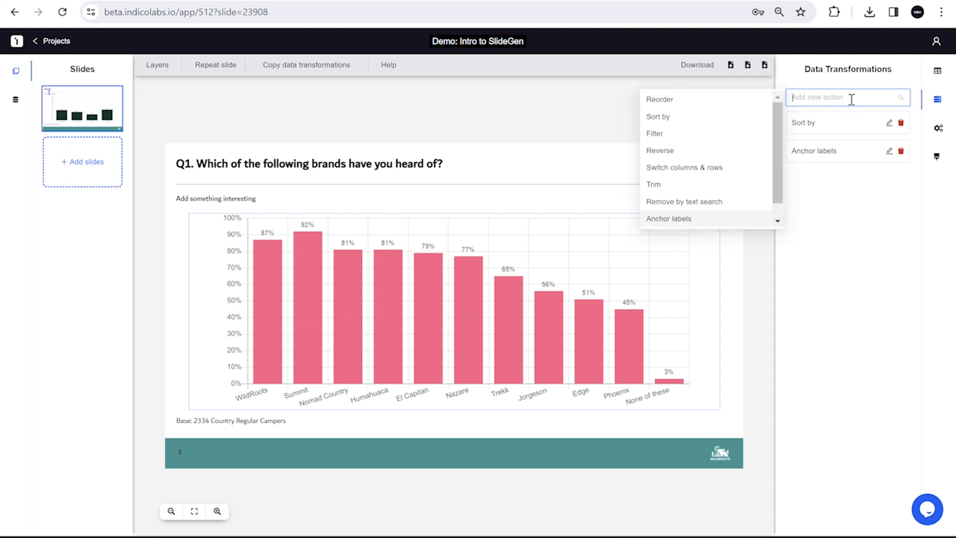
{"action": "left_click", "coordinate": [724, 189]}
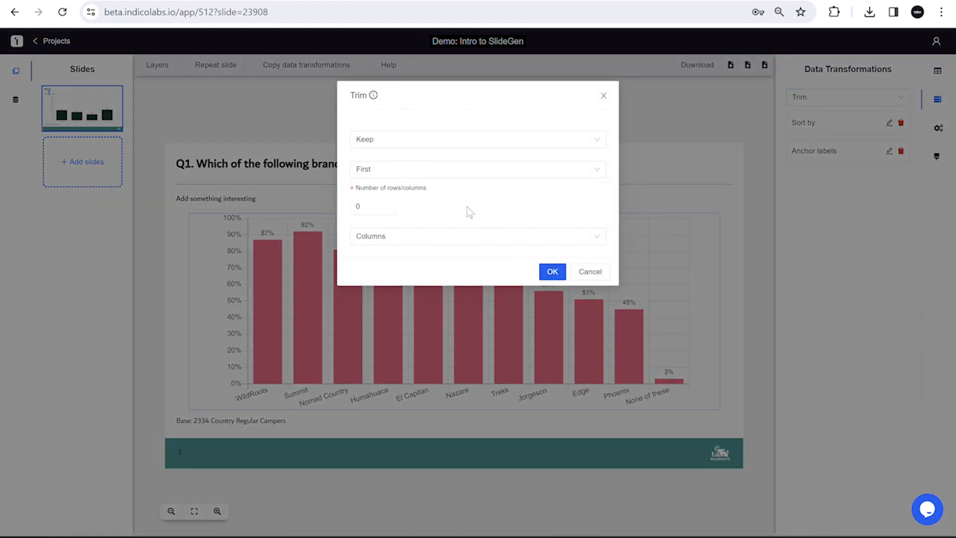
{"action": "left_click", "coordinate": [461, 235]}
{"action": "left_click", "coordinate": [438, 274]}
{"action": "left_click", "coordinate": [363, 206]}
{"action": "key", "text": "BackSpace"}
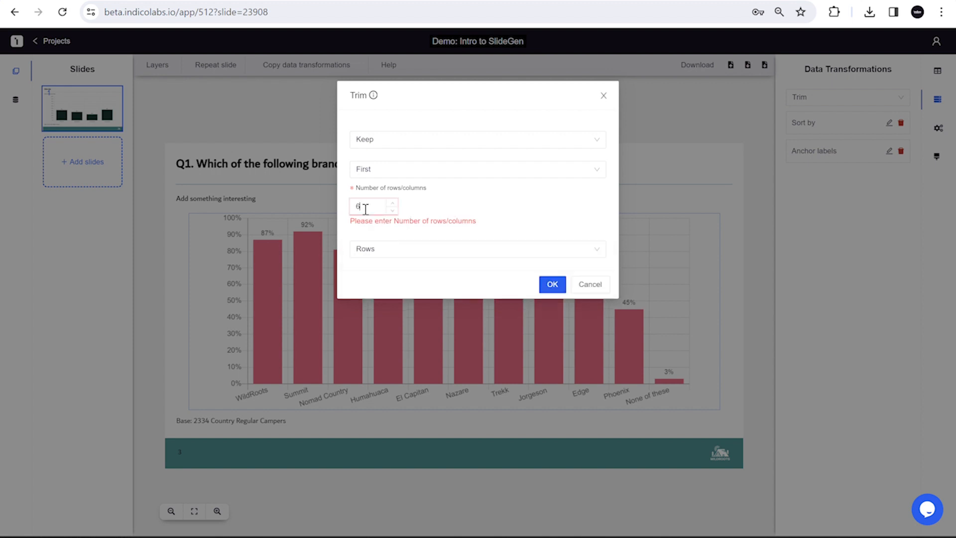
{"action": "type", "text": "6"}
{"action": "left_click", "coordinate": [552, 272]}
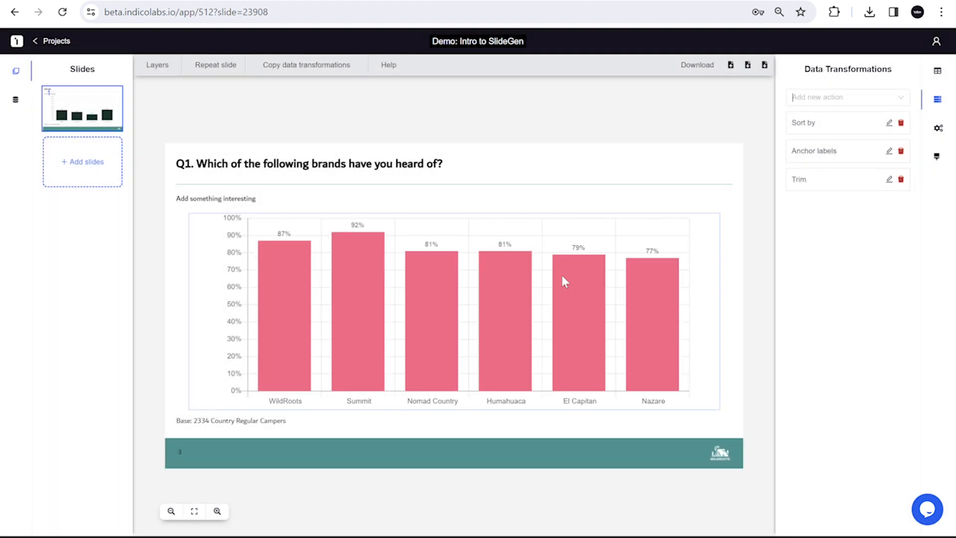